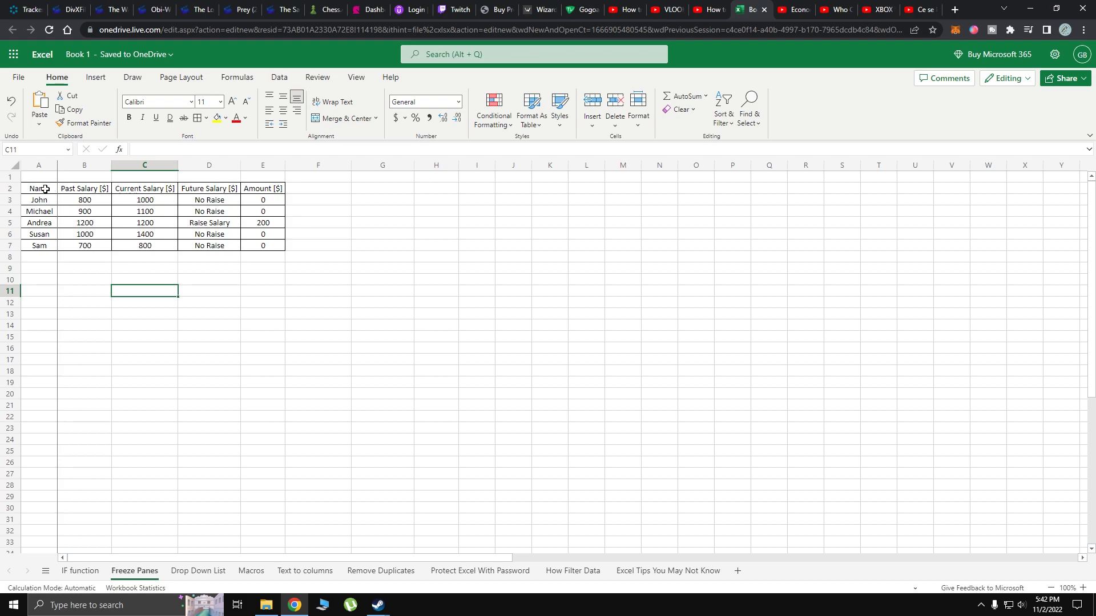
Step: Review the name and salary columns of the table, and examine the IF formula in cell D3 of the Future Salary column
drag(46, 190, 46, 246)
click(66, 275)
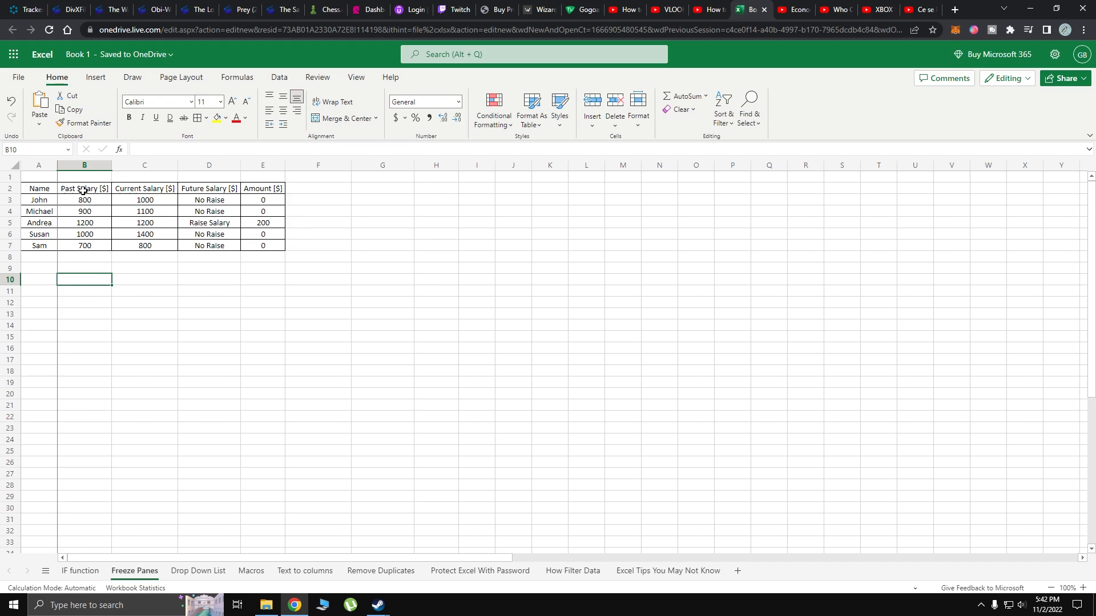
click(83, 191)
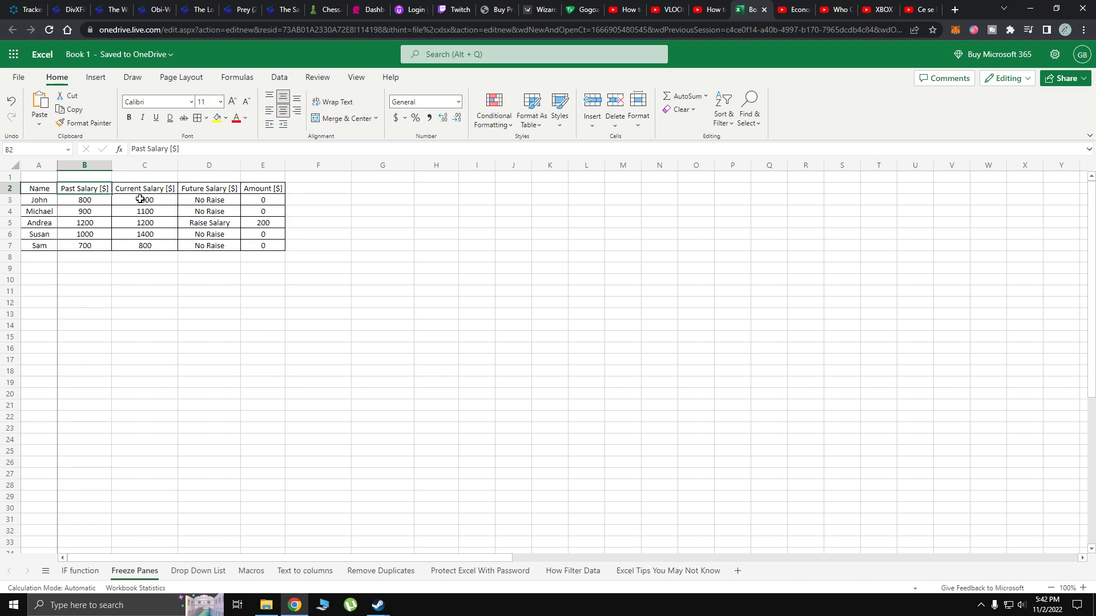
drag(143, 199, 143, 224)
click(147, 278)
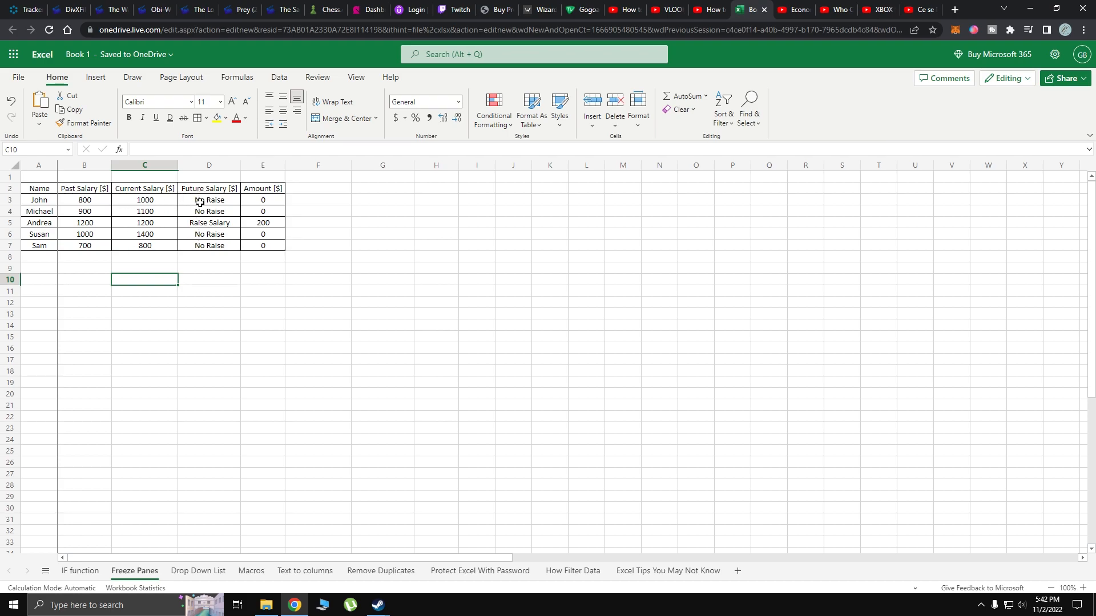
click(197, 202)
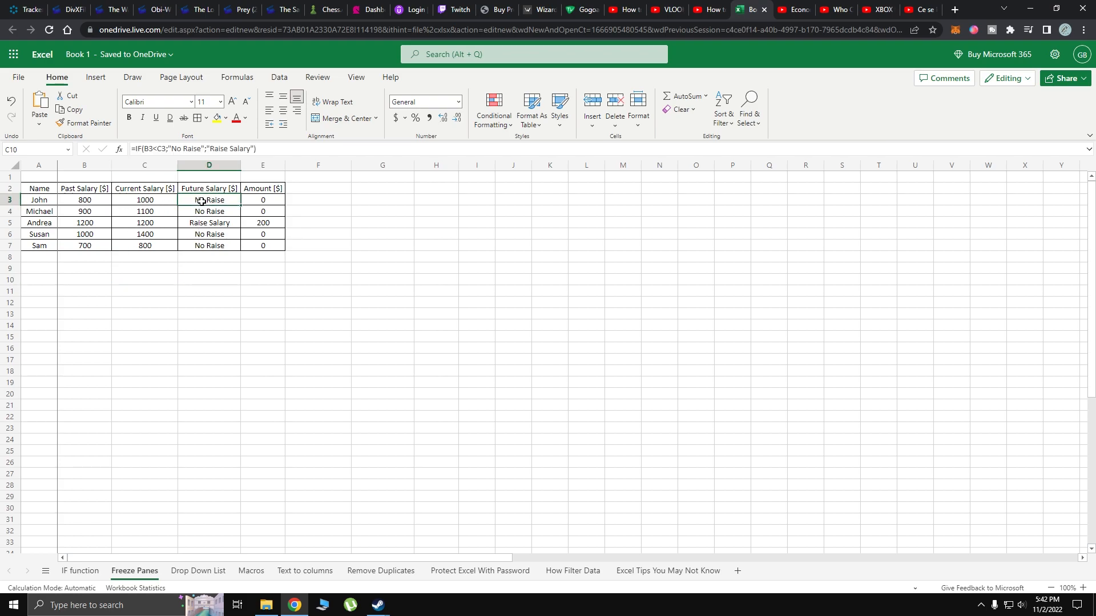
click(268, 153)
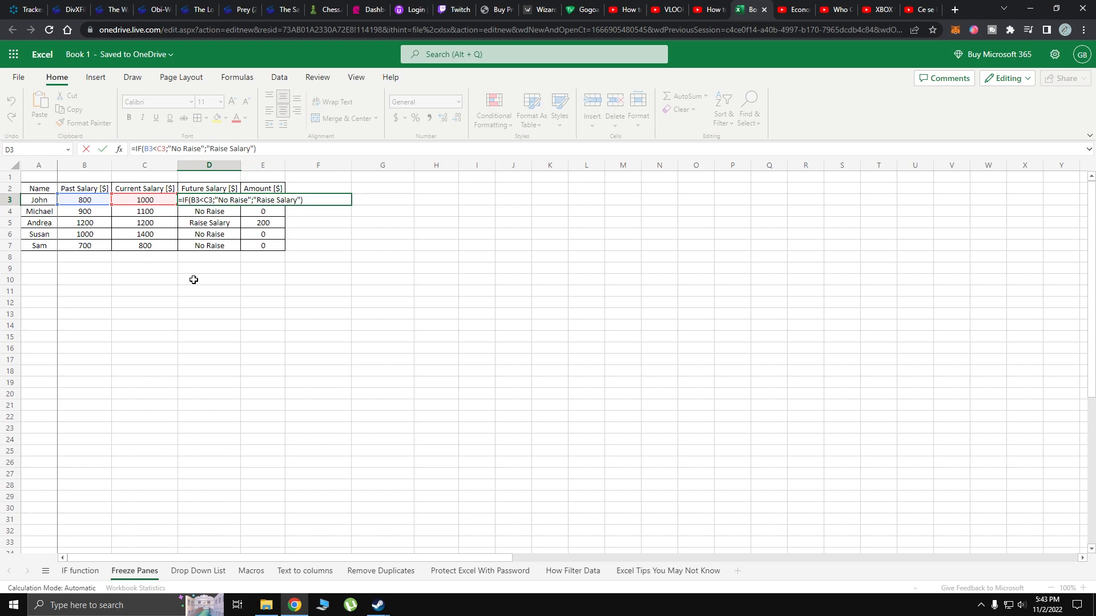
key(Return)
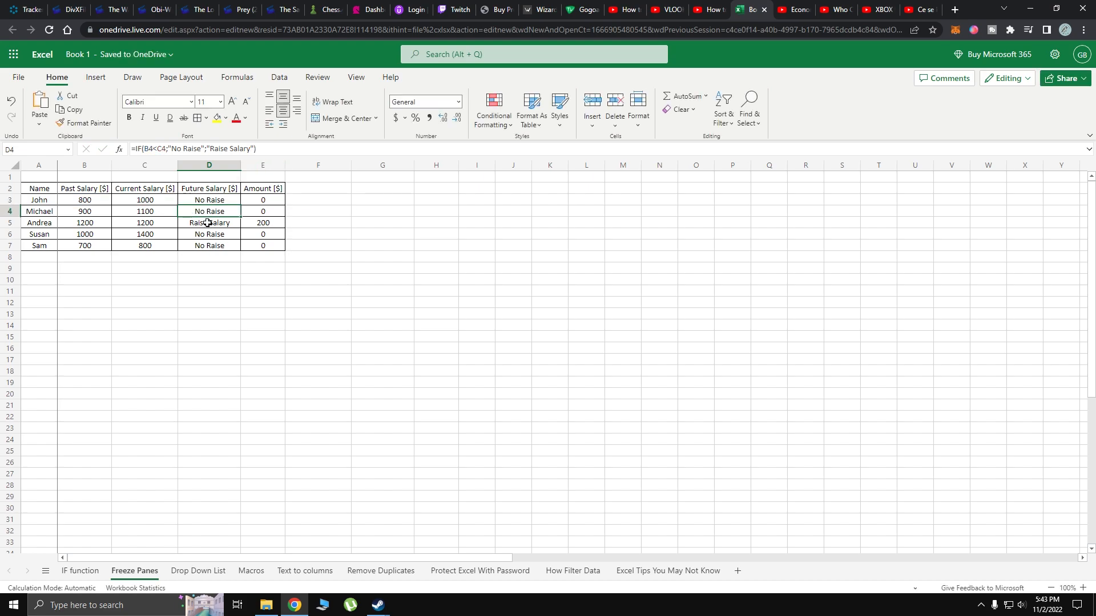
Step: Compare the past and current salaries in row 5 and examine the Future Salary IF formula in D5
click(94, 226)
click(144, 221)
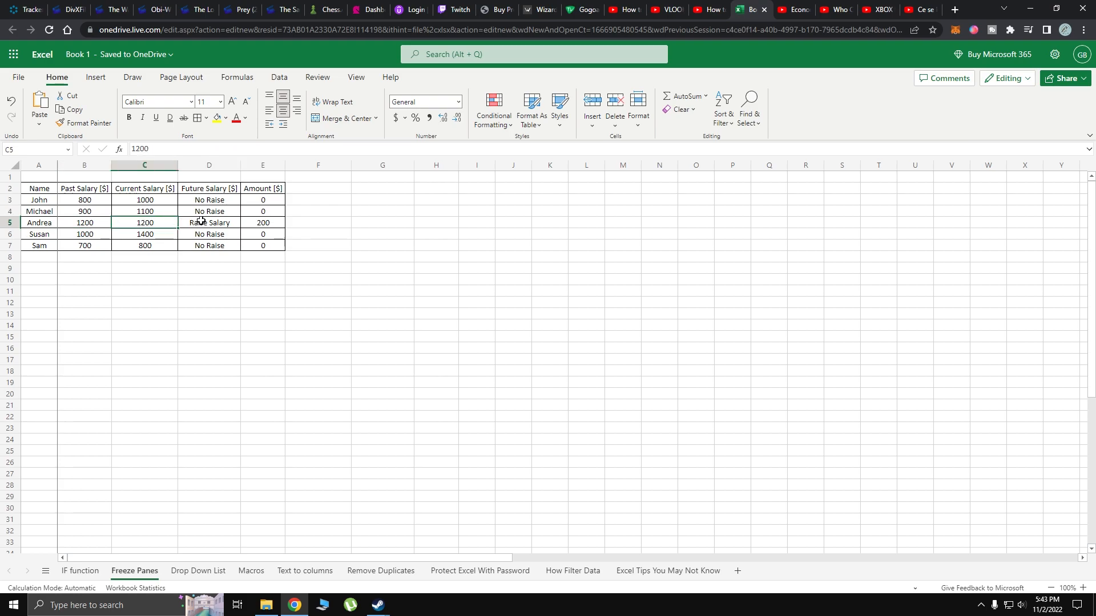
click(84, 222)
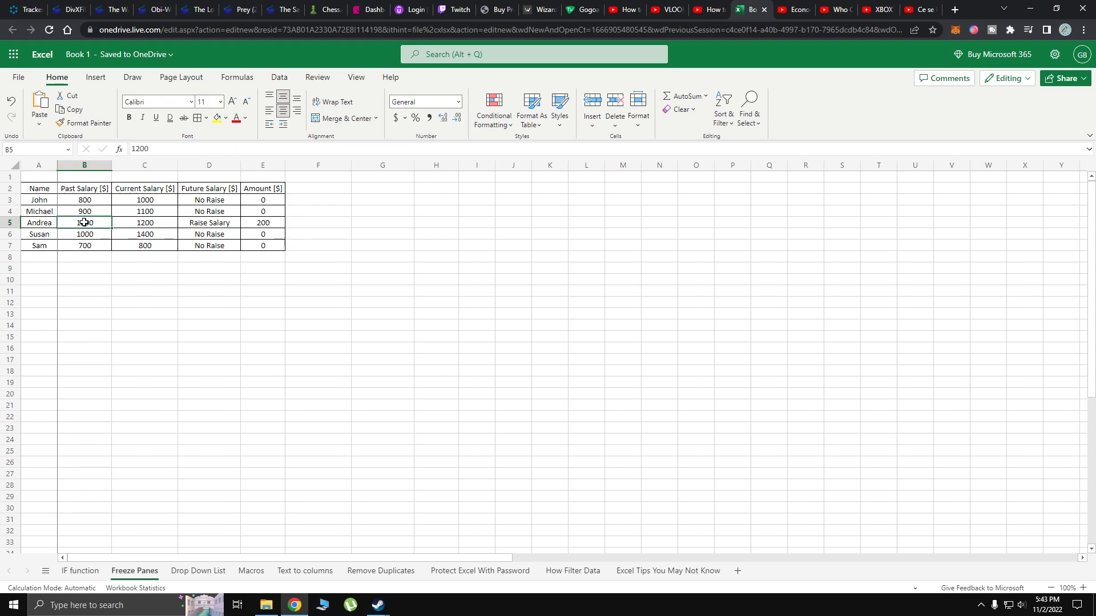
click(162, 223)
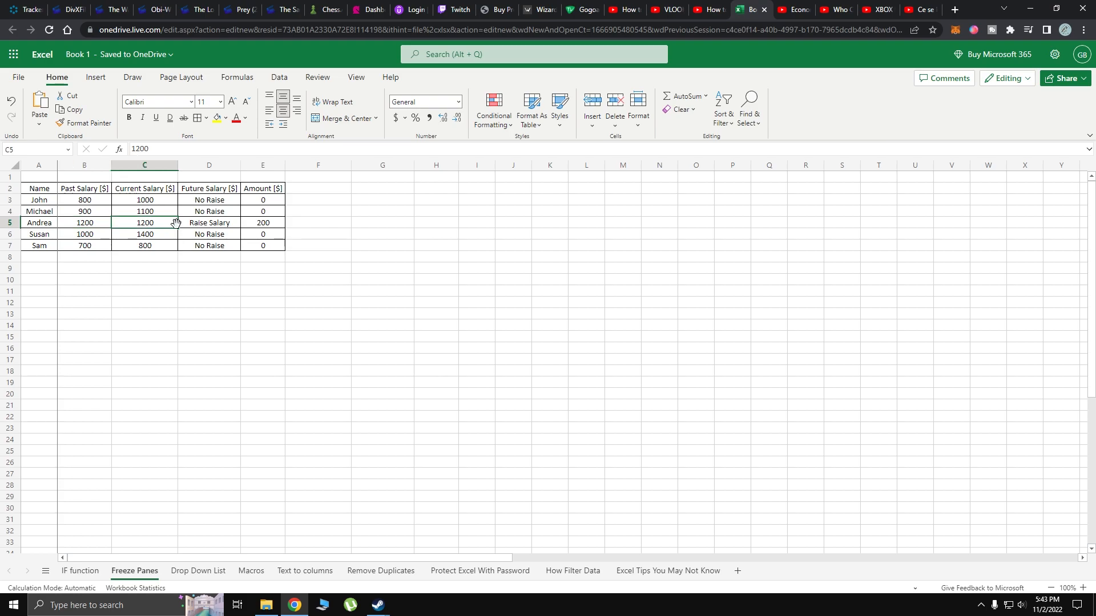
double_click(203, 224)
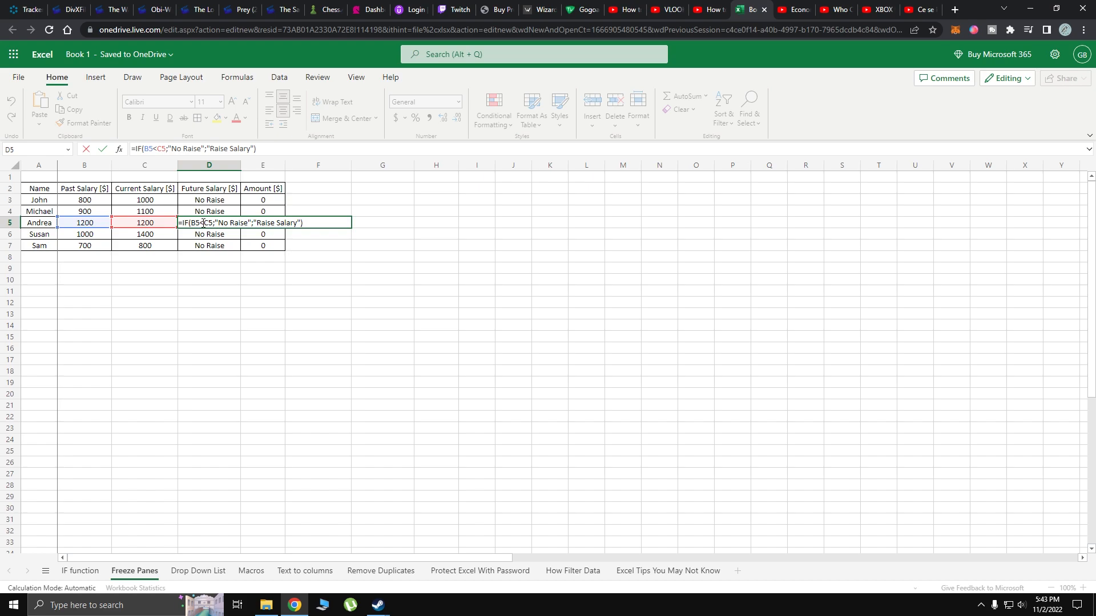
key(Return)
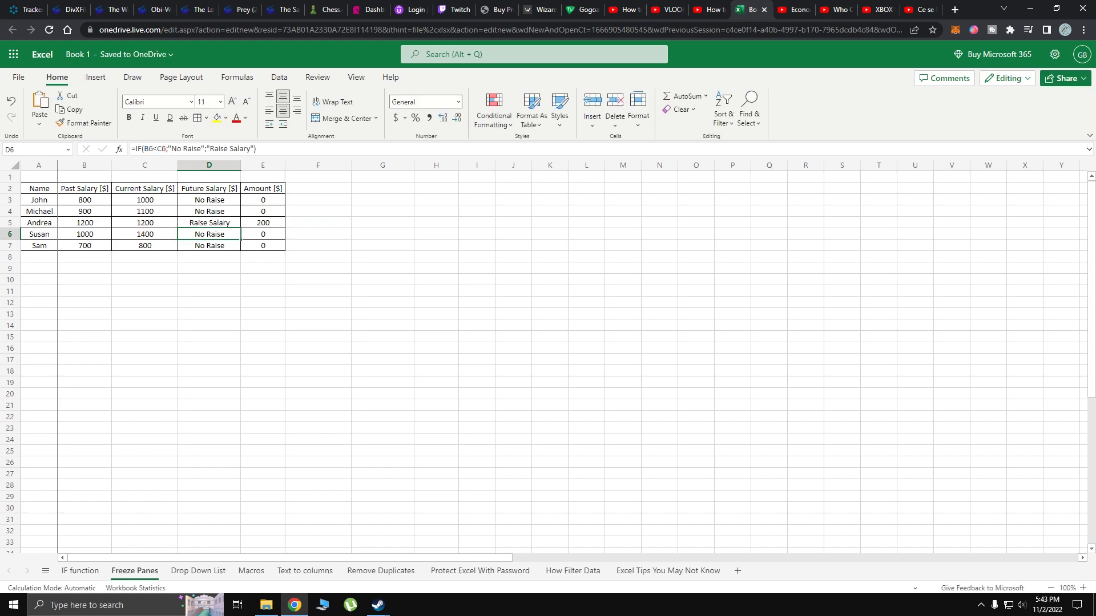
Step: Examine the IF formulas in E3 and E5 of the Amount column and the Future Salary cell that E5 refers to
click(267, 200)
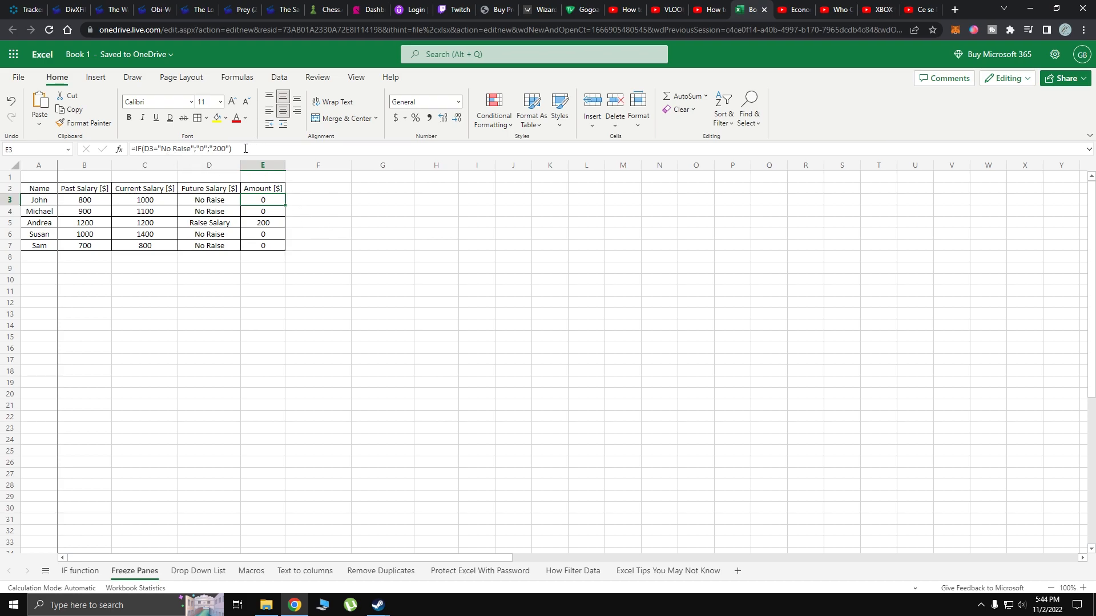
click(177, 154)
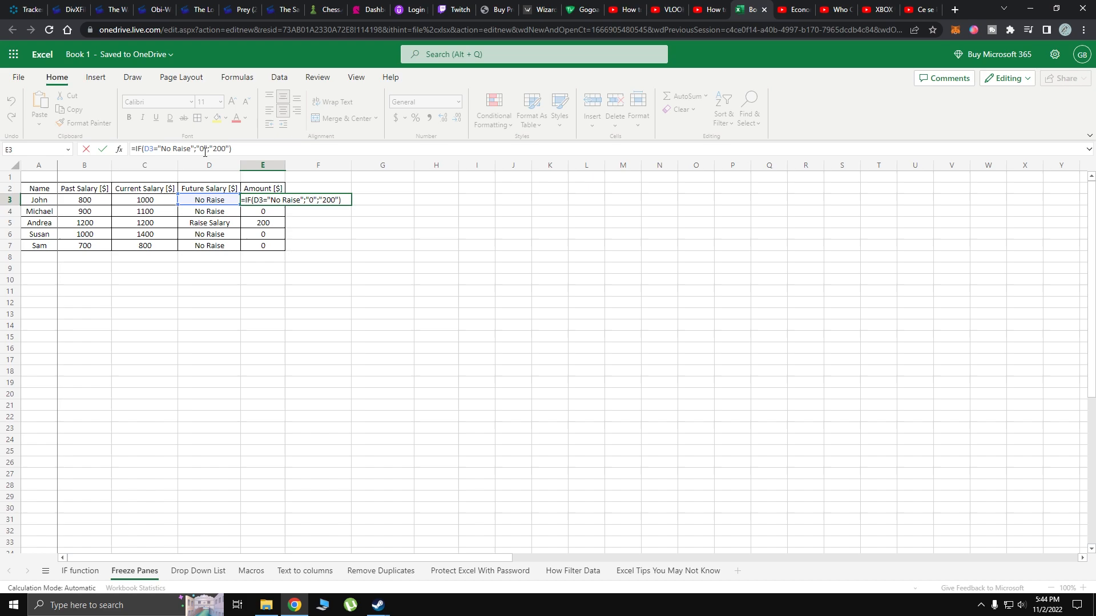
click(269, 199)
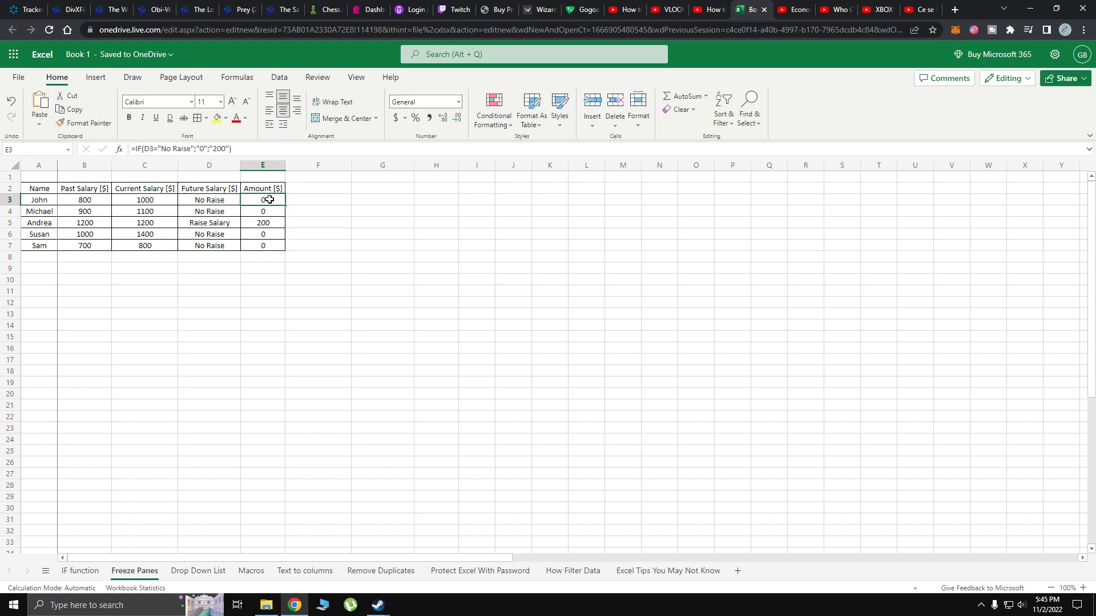
click(239, 148)
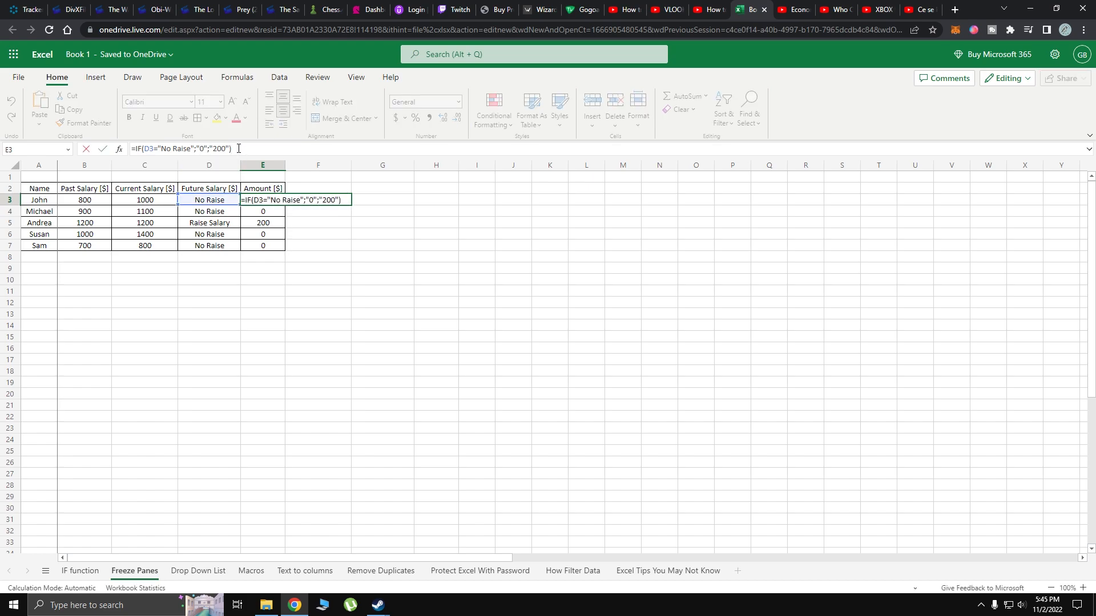
click(302, 246)
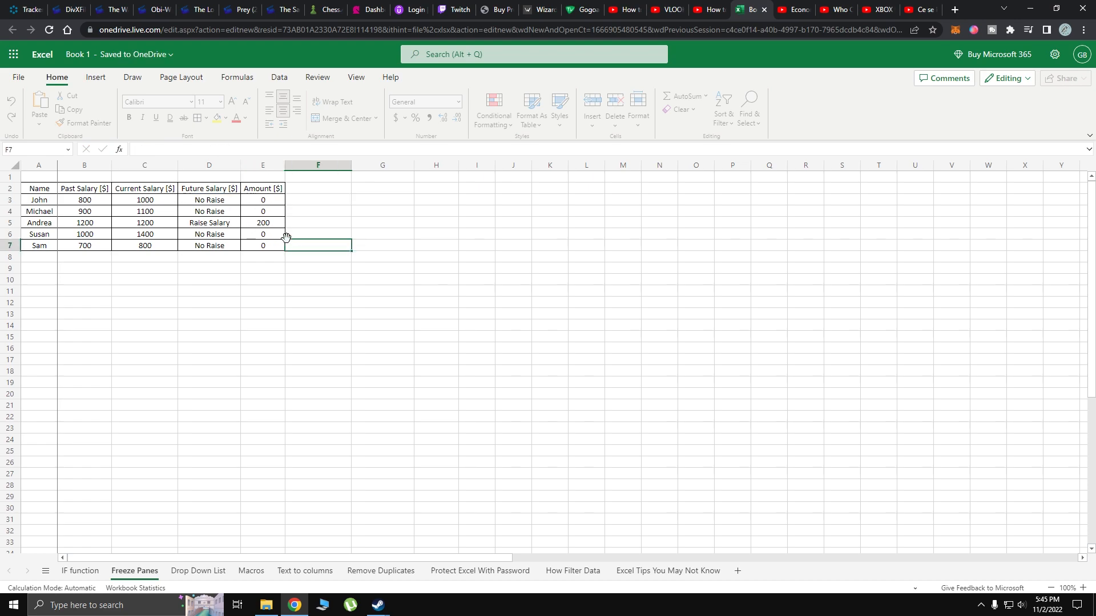
click(214, 223)
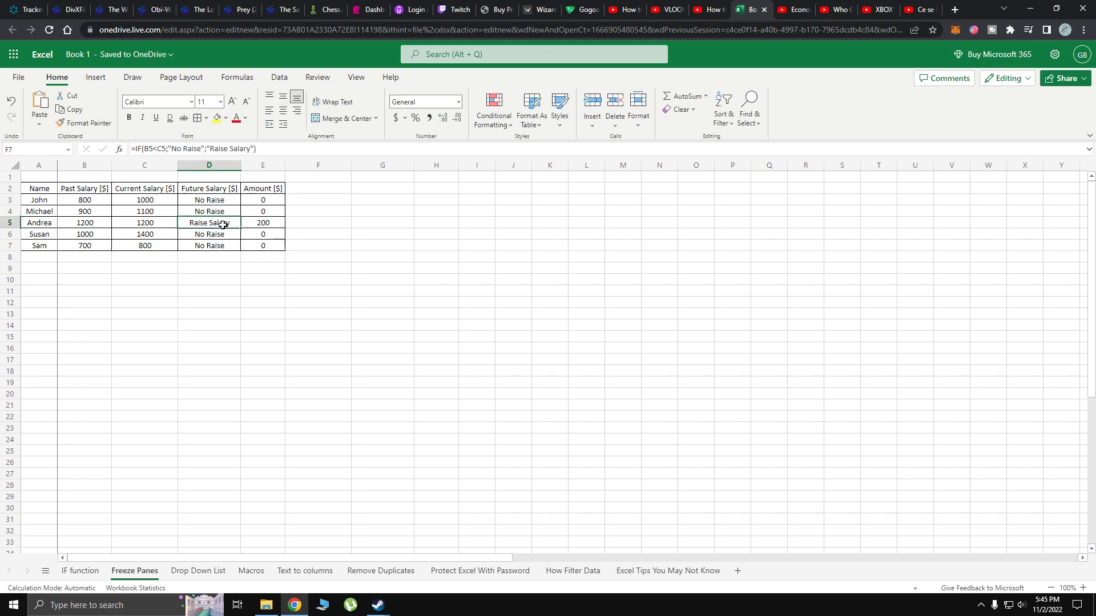
click(258, 224)
click(248, 147)
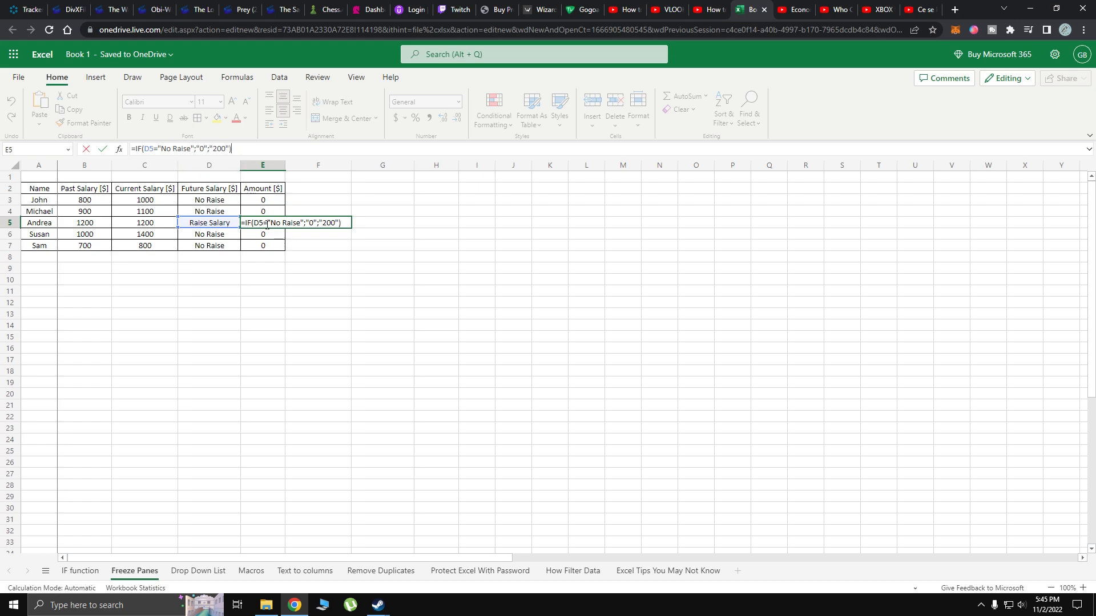
Step: Enter the formula =IF(2<4;"Good job";"Recalculate") in cell E10
click(251, 275)
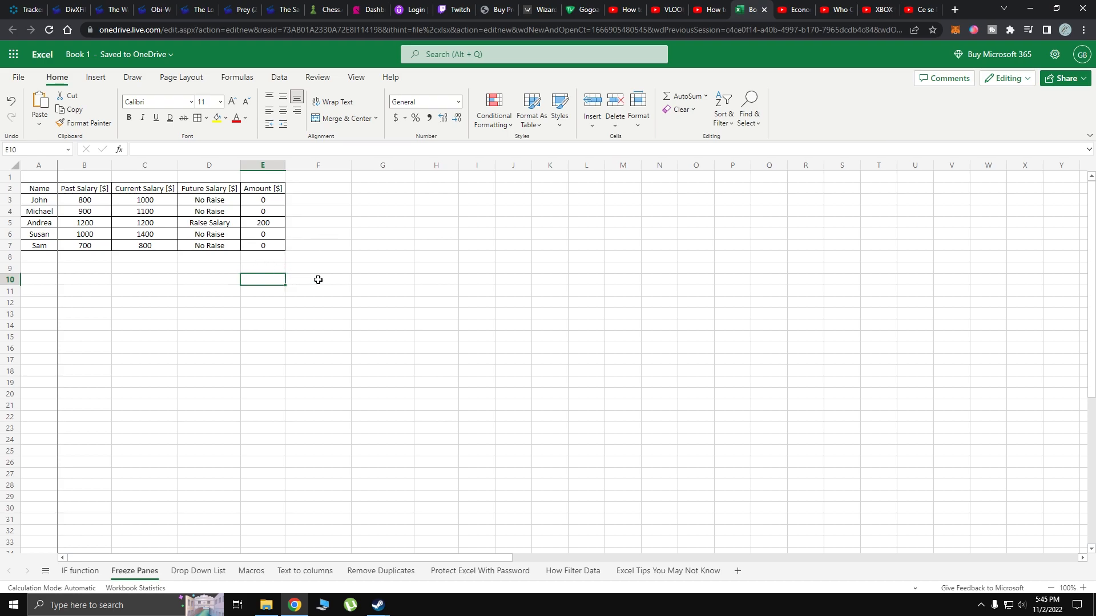
text(=if)
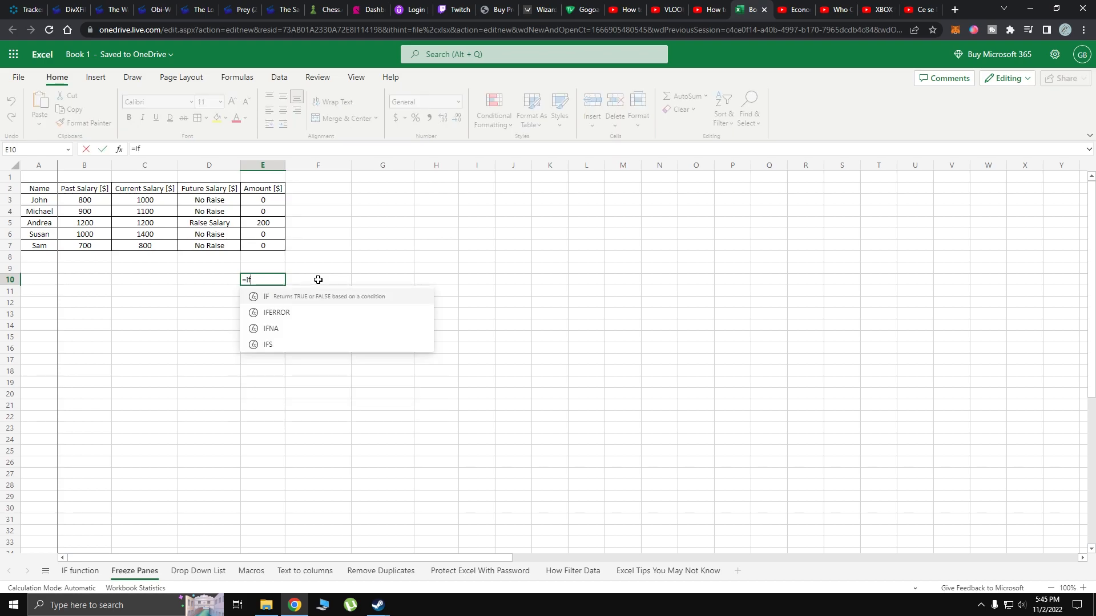
text(()
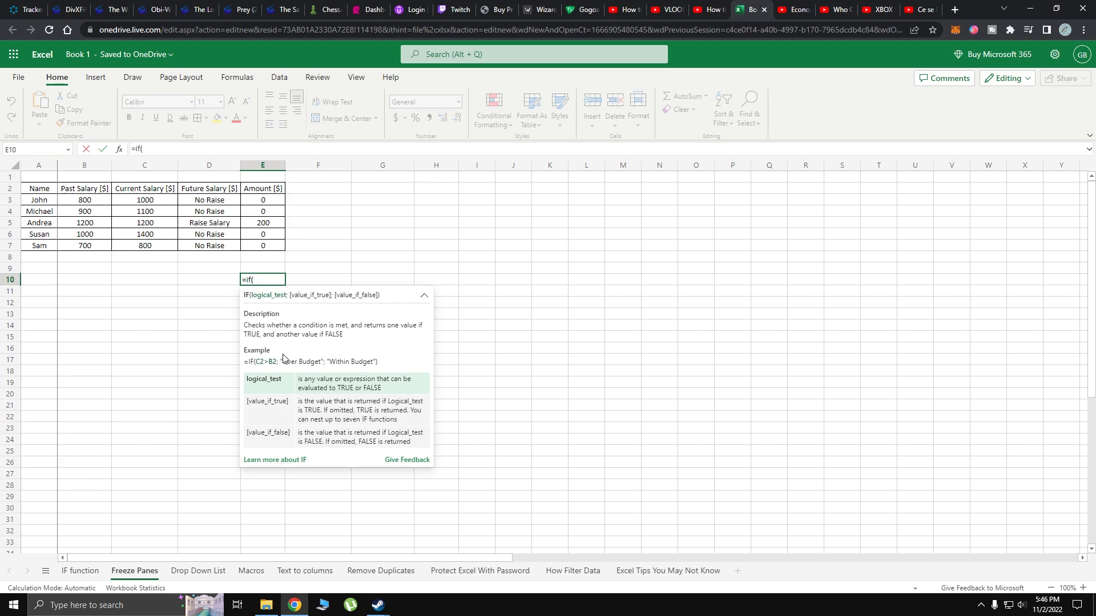
text(,)
text(<4)
text(;)
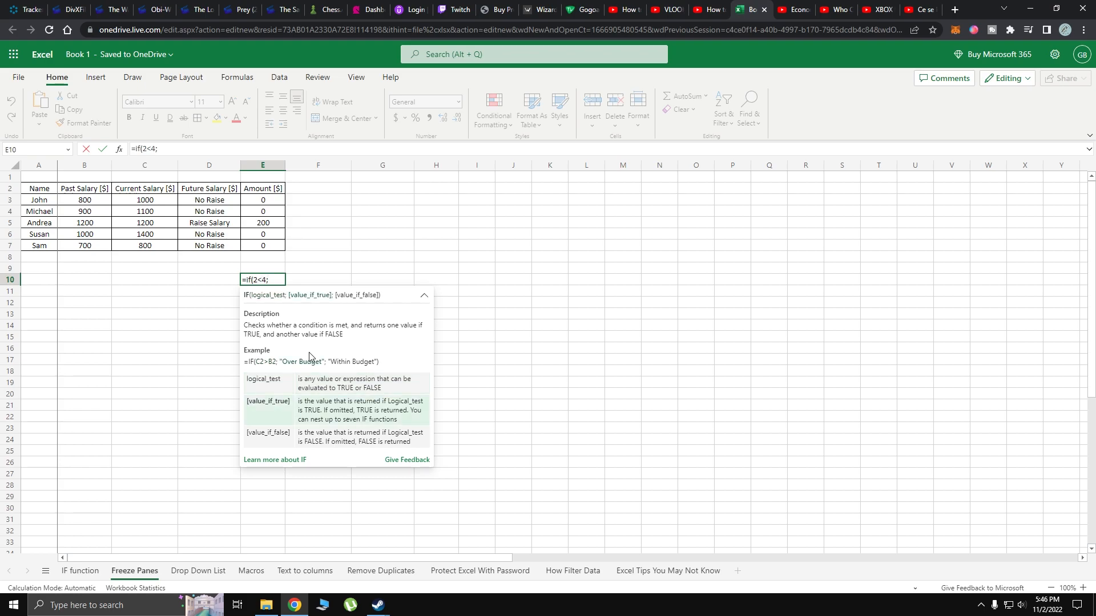
text("Good job")
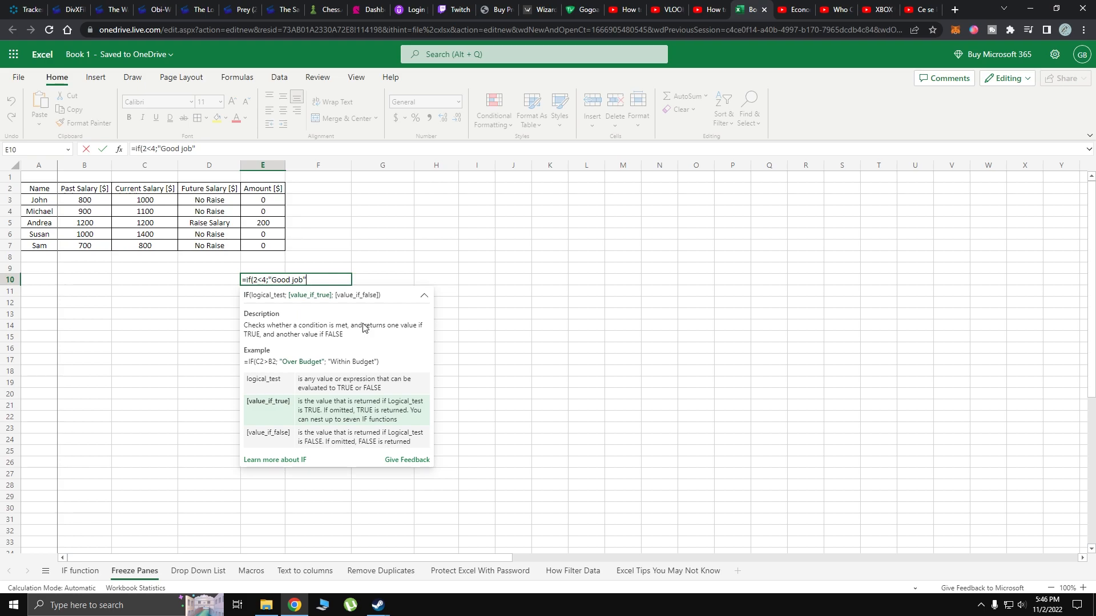
text(;)
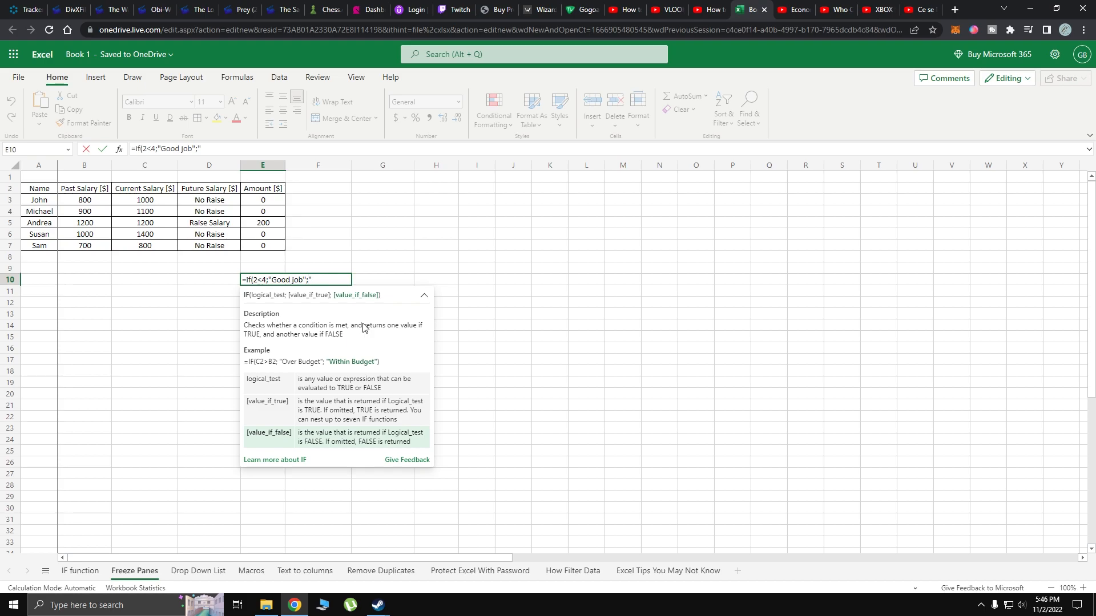
text("Recalculate"))
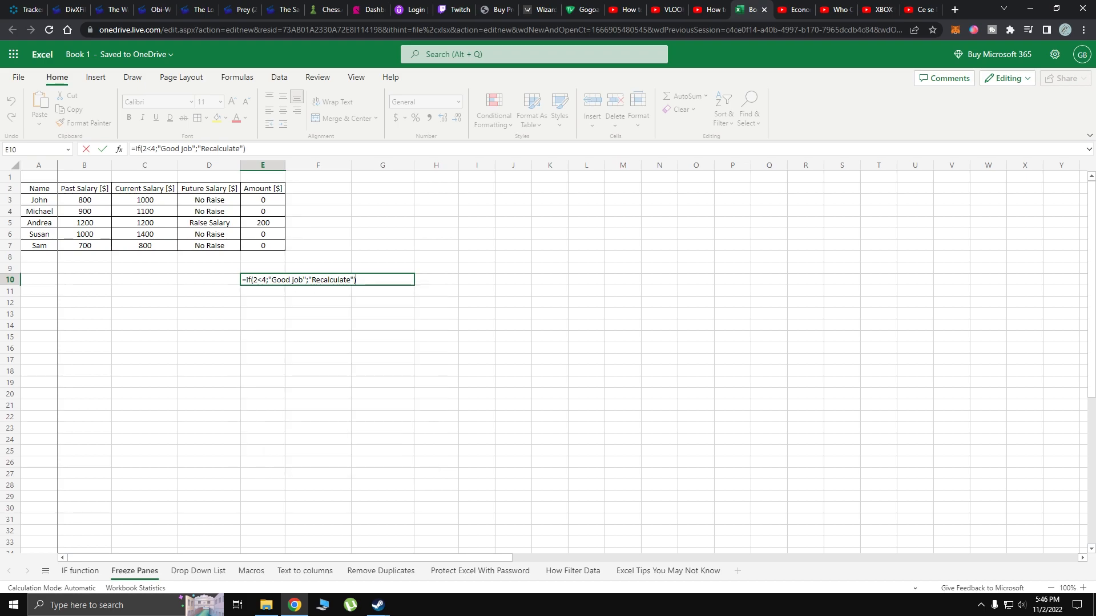
key(Return)
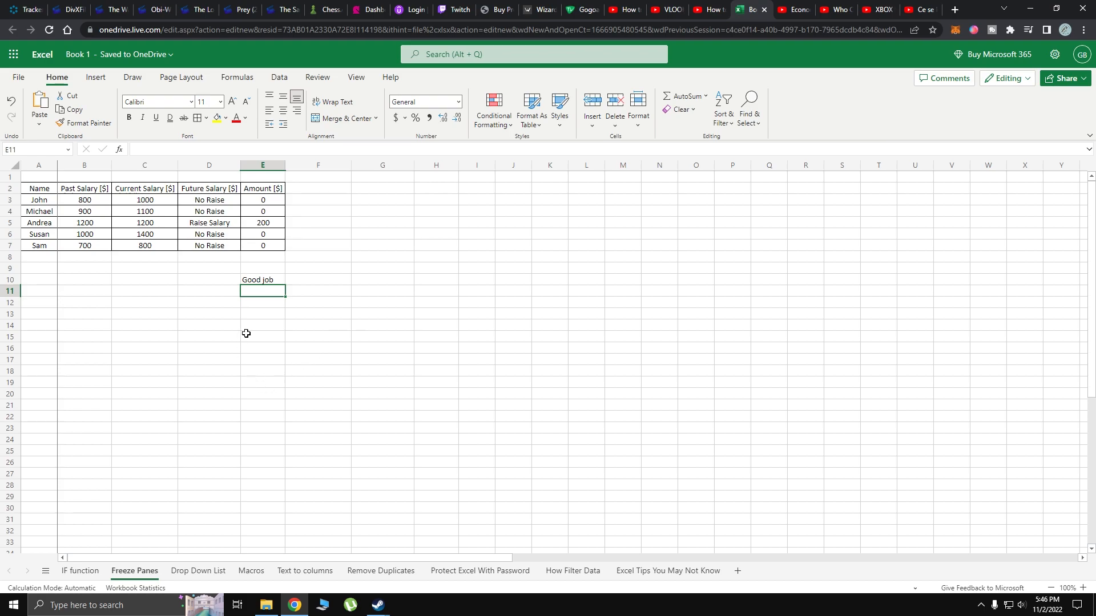
Step: Review the IF formula in cell E10 and leave the cell
key(Up)
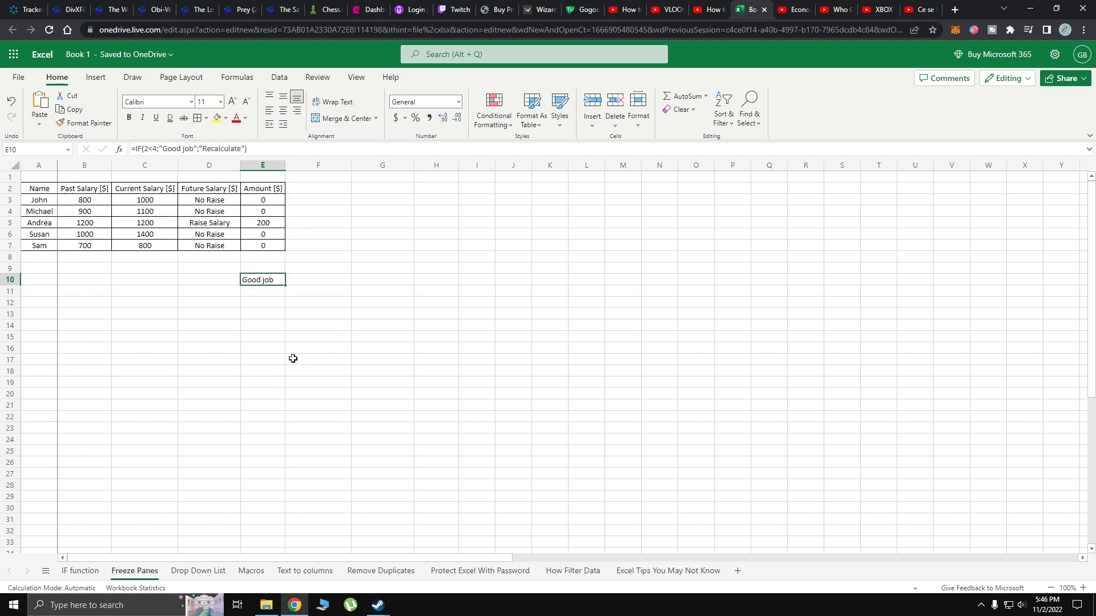
click(224, 312)
click(260, 280)
click(178, 315)
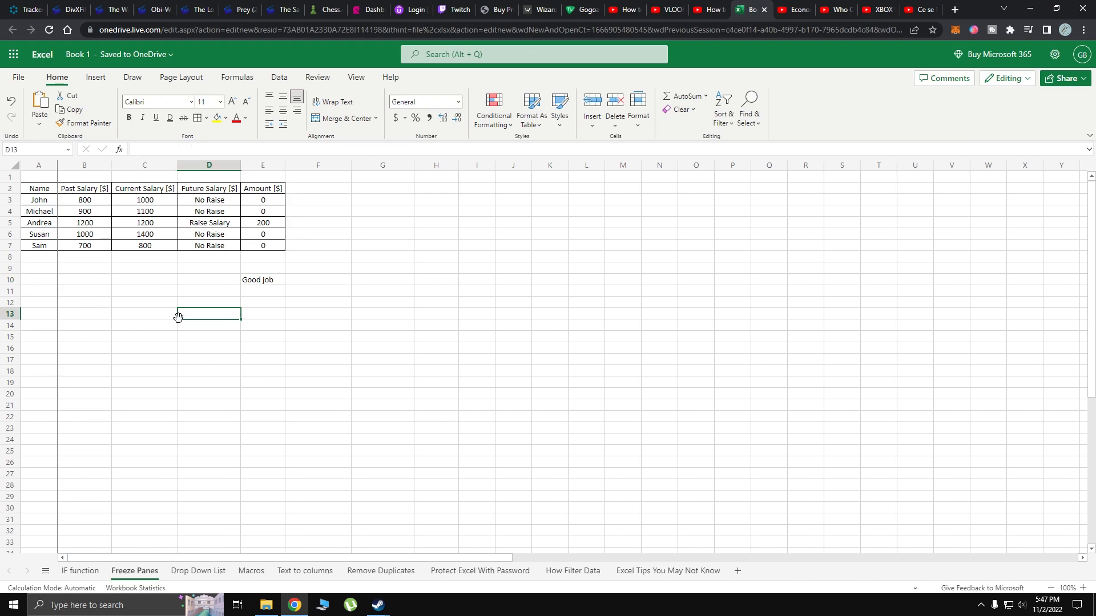